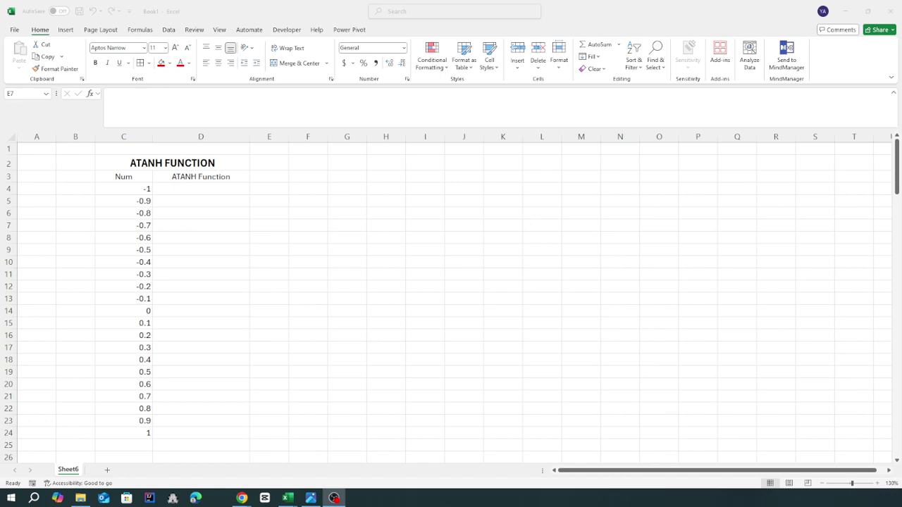
- Examine the stored values behind the first and last entries of the Num column, C4 and C24
left_click(120, 188)
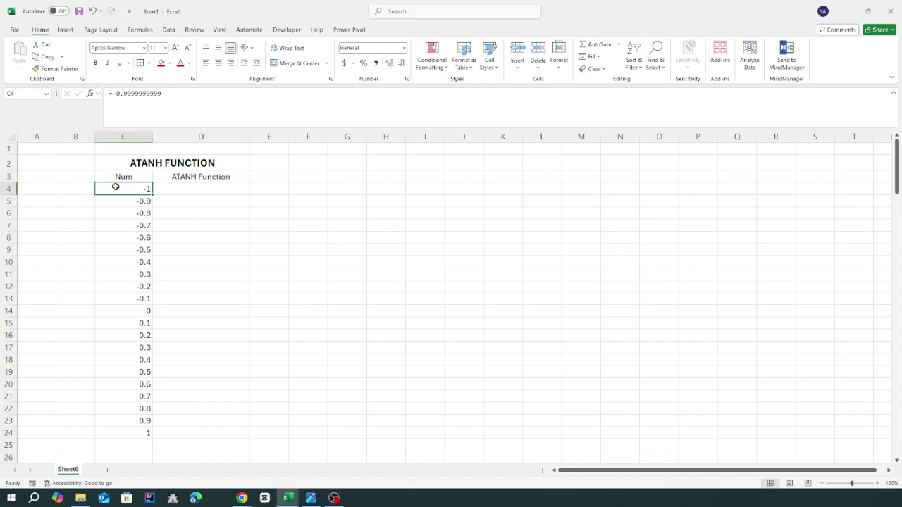
left_click(134, 433)
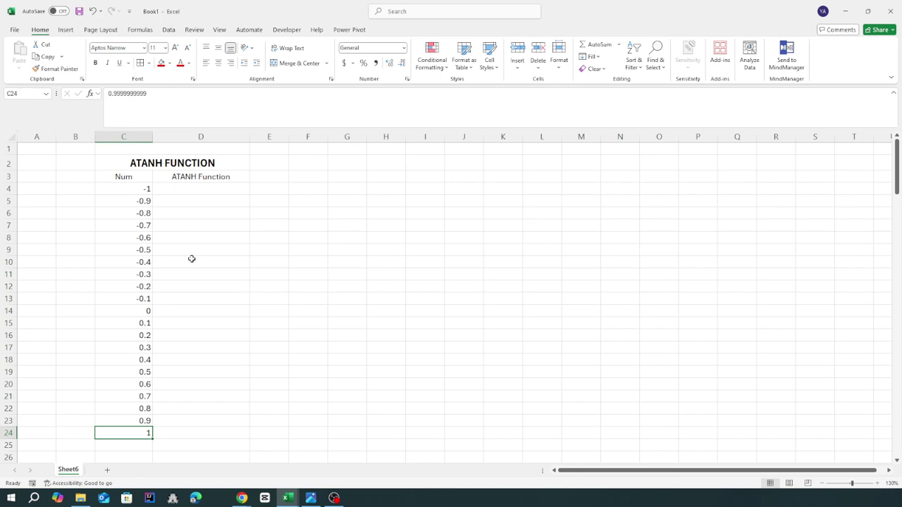
left_click(126, 260)
left_click(116, 251)
left_click(119, 190)
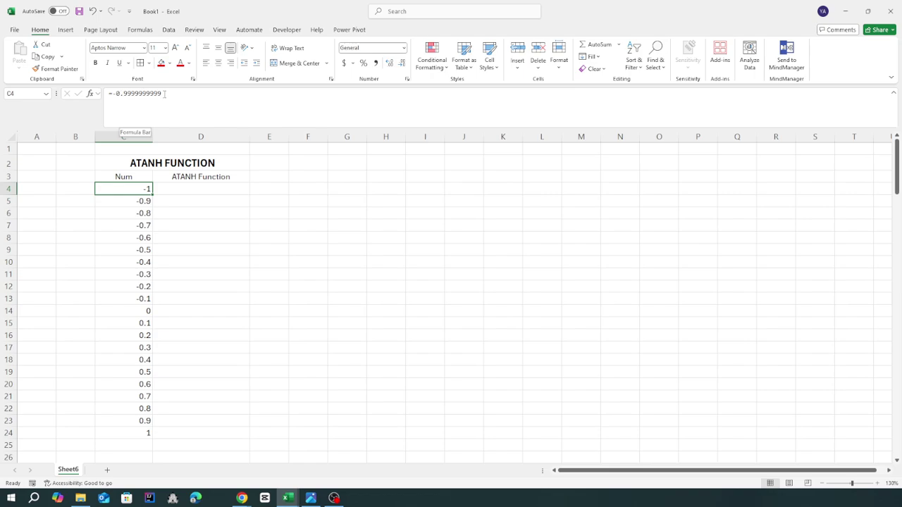
left_click(178, 213)
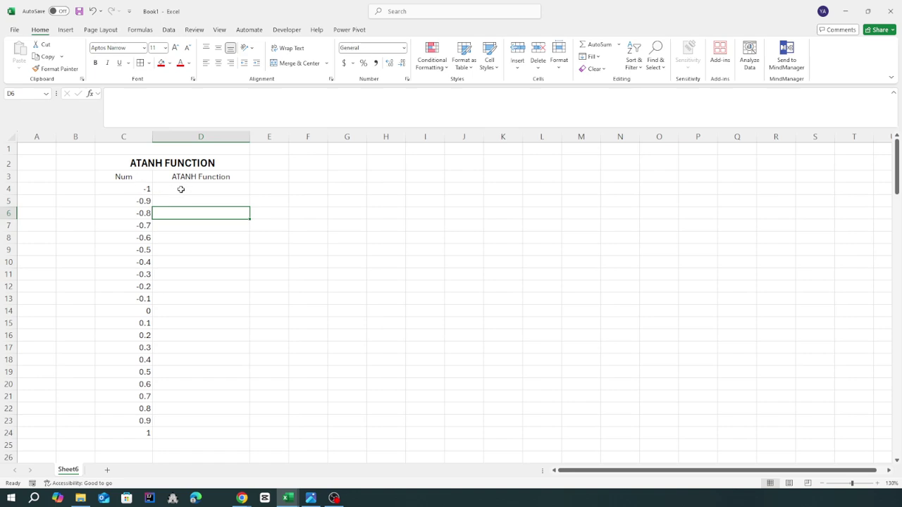
left_click(147, 435)
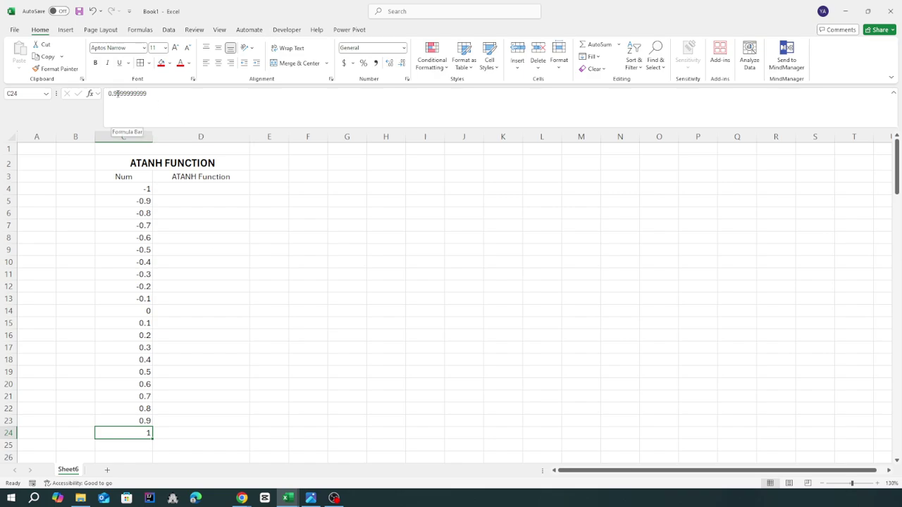
left_click(213, 370)
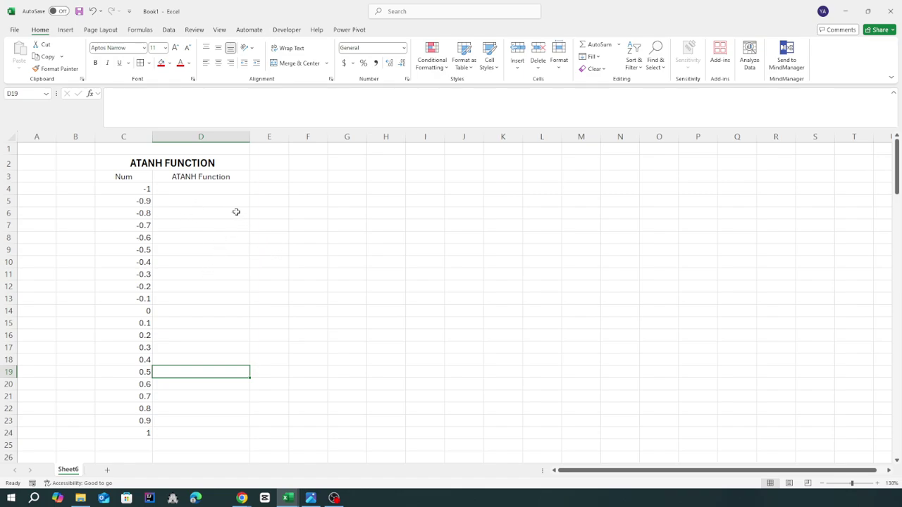
- Enter the formula =ATANH(C4) in cell D4 to compute the inverse hyperbolic tangent of the first number
scroll(236, 212, "up", 1)
scroll(236, 212, "up", 1)
scroll(306, 218, "up", 1)
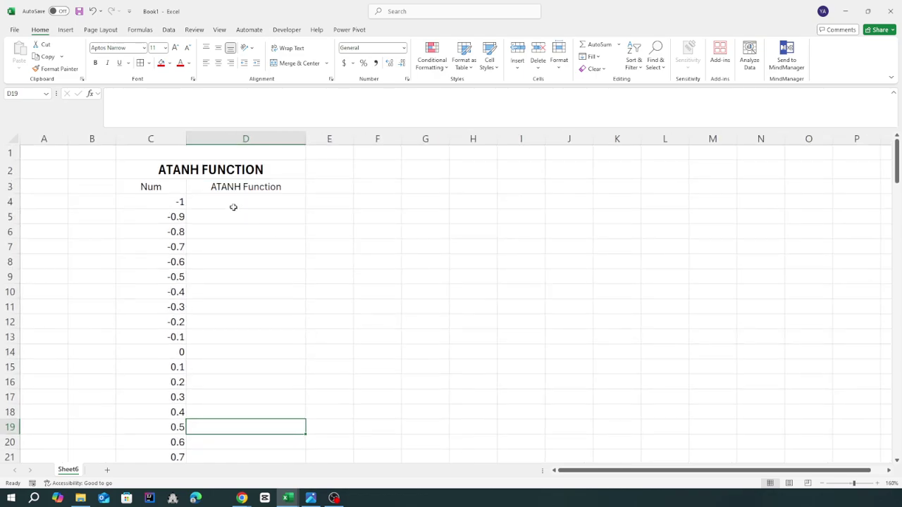
left_click(232, 204)
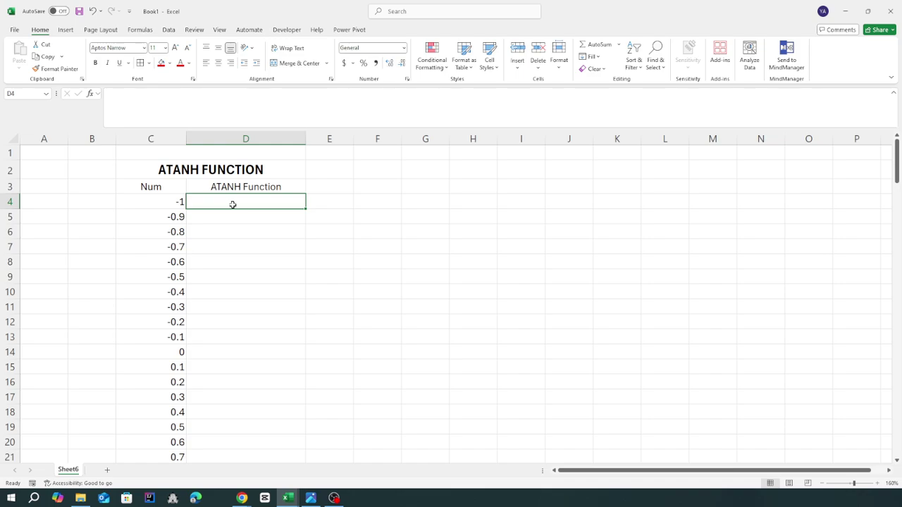
type("=A")
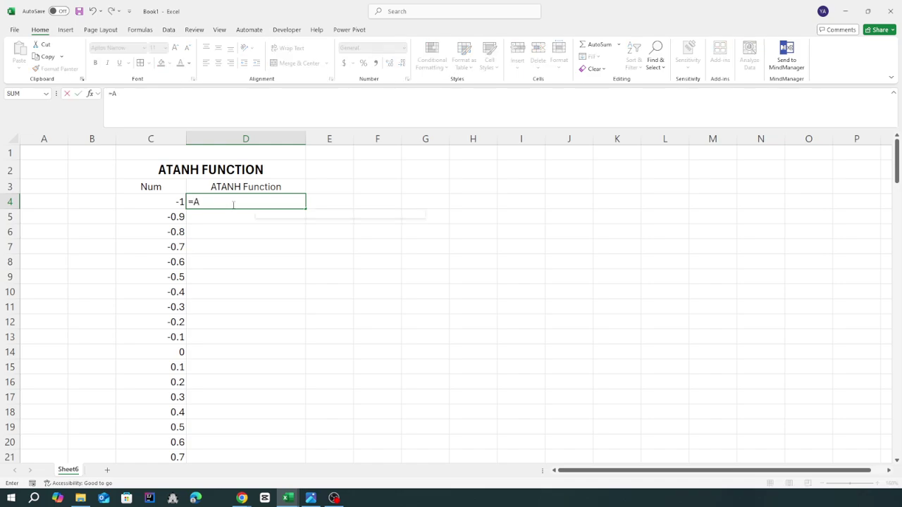
type("TANH")
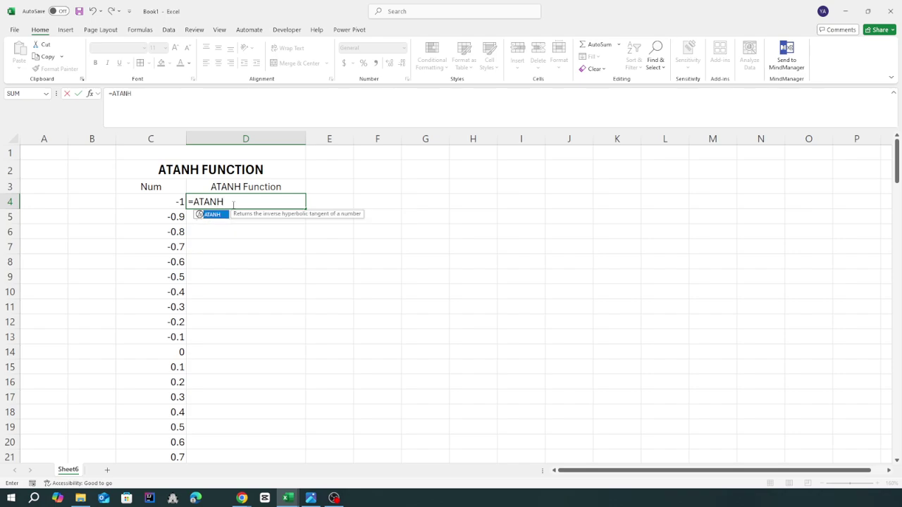
type("(")
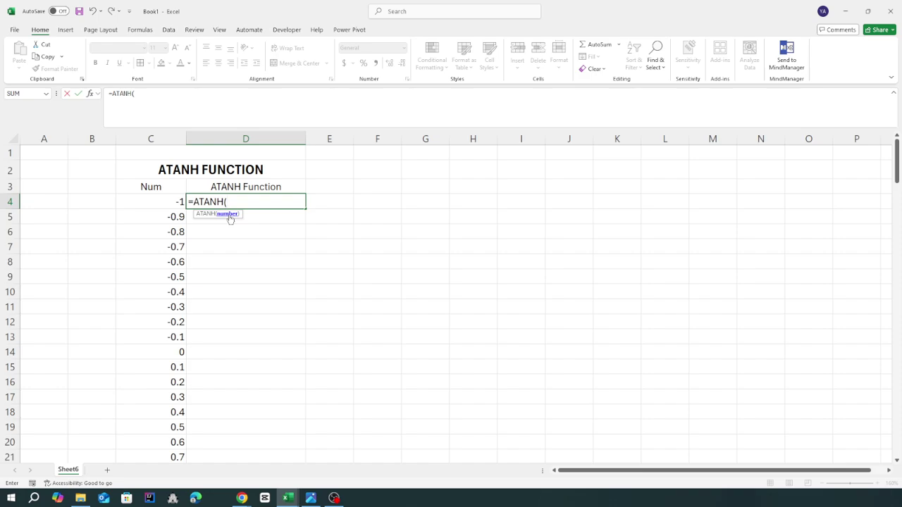
left_click(158, 204)
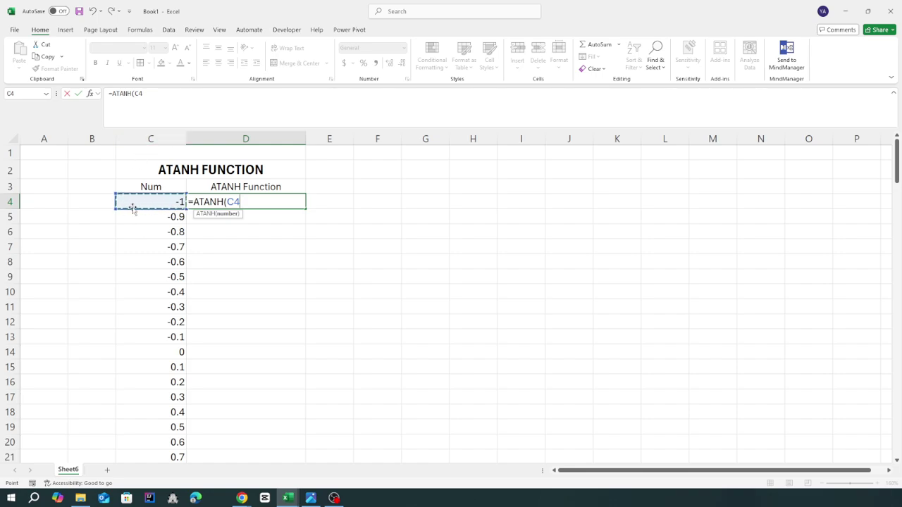
type(")")
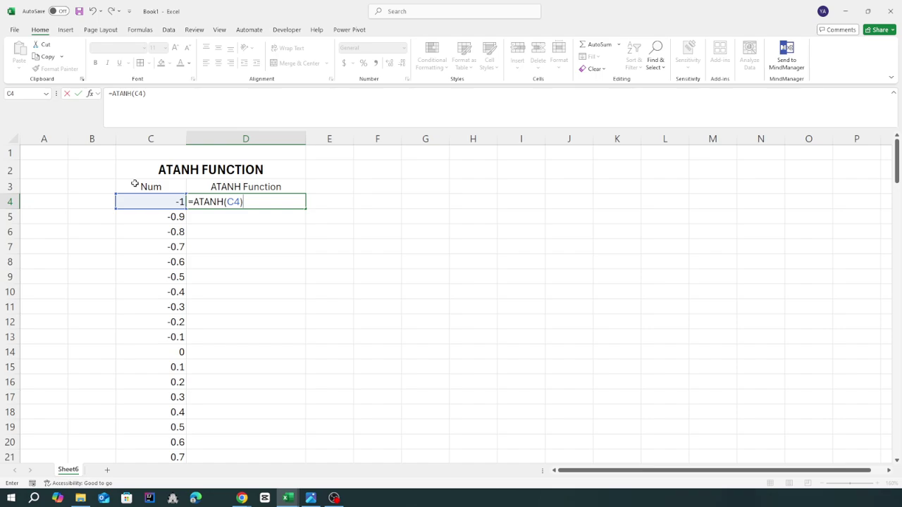
key("Return")
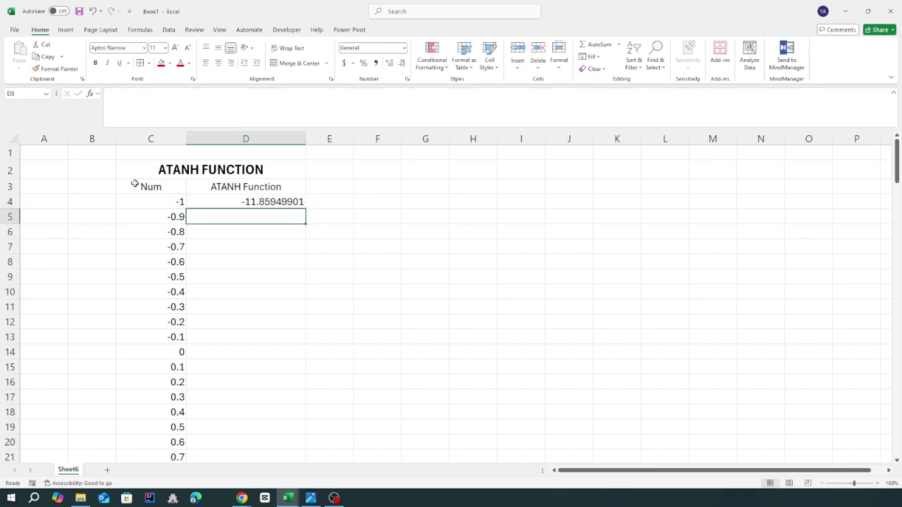
- Check the formula in D4 against its input in C4 and fill it down through D24
left_click(242, 201)
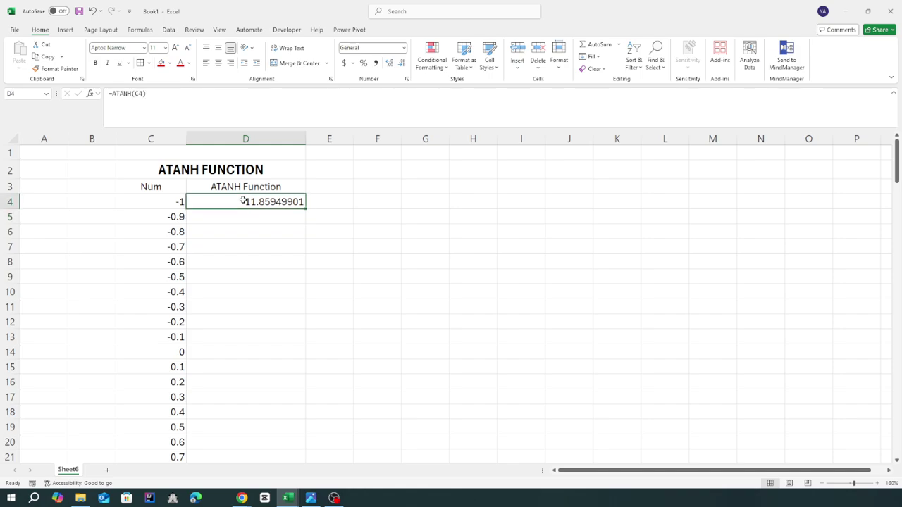
left_click(159, 203)
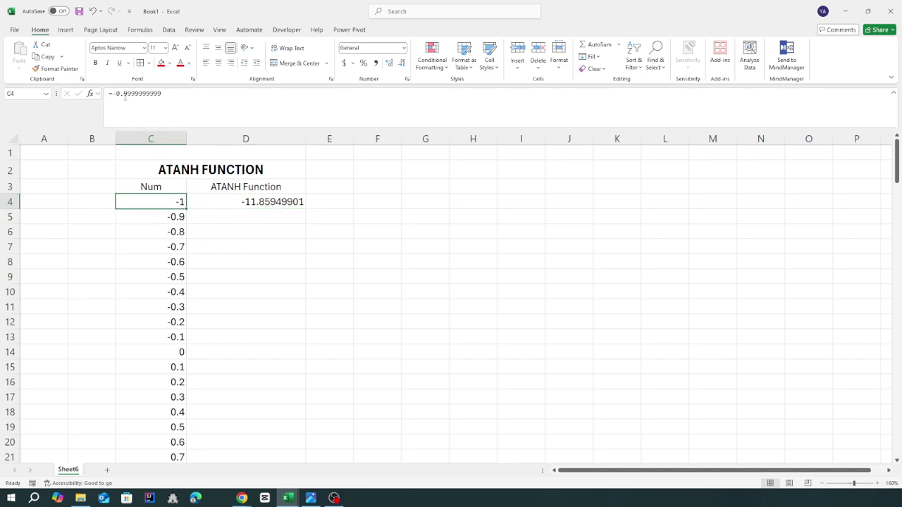
left_click(237, 229)
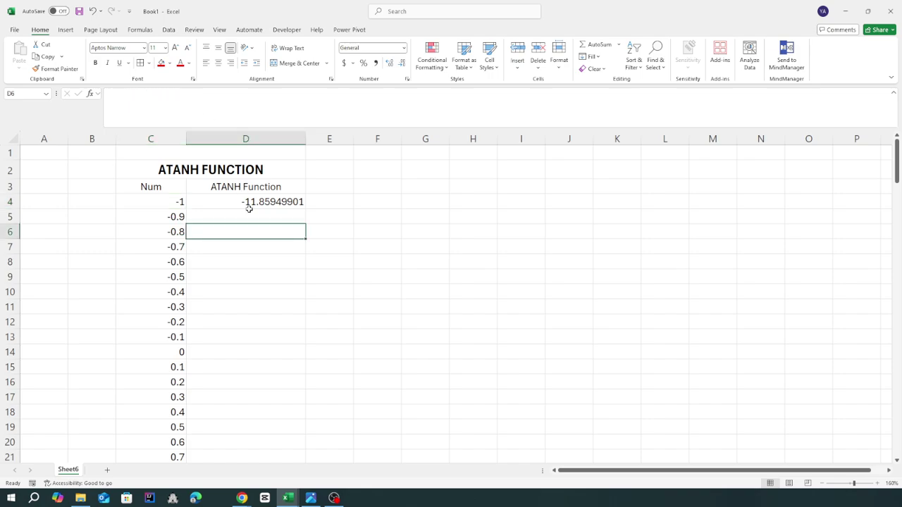
left_click(261, 204)
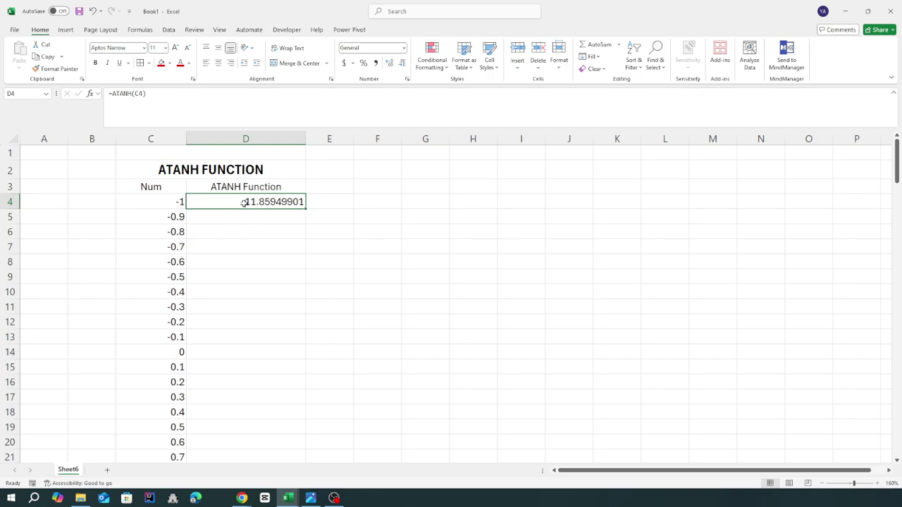
scroll(158, 220, "down", 3)
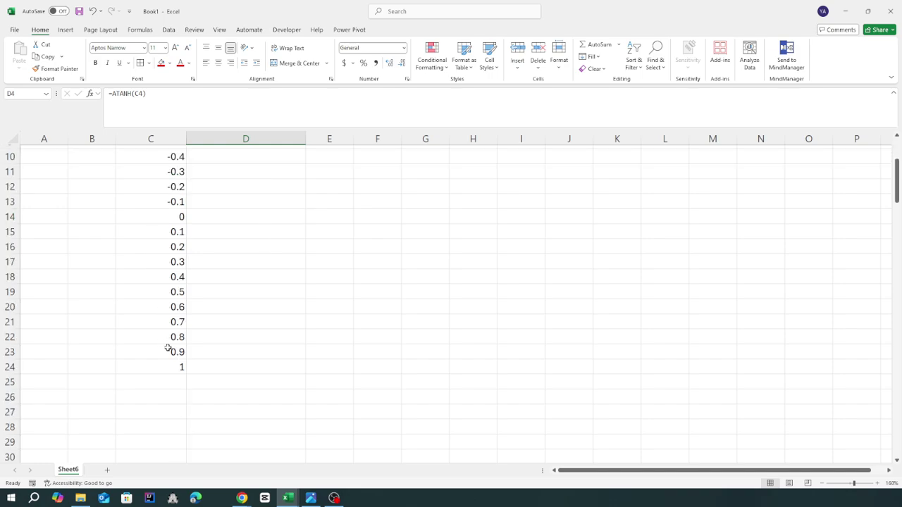
scroll(303, 351, "up", 3)
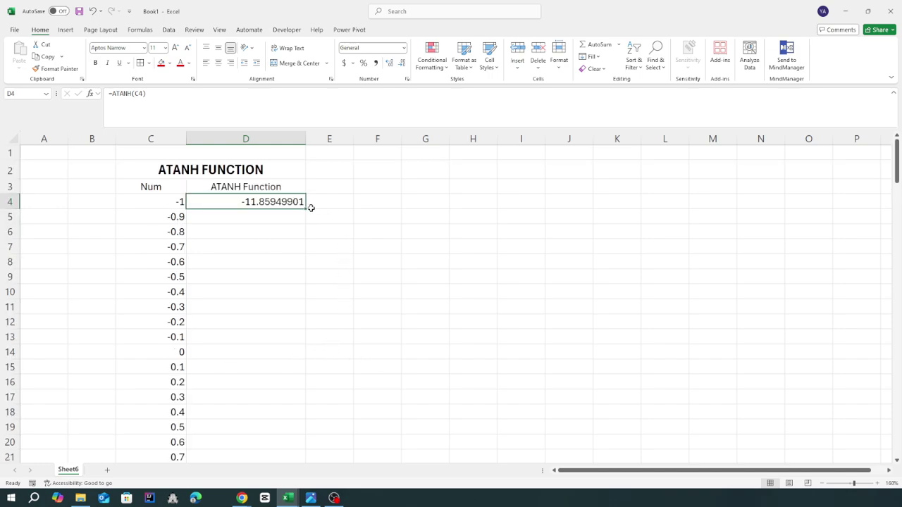
left_click_drag(308, 207, 308, 444)
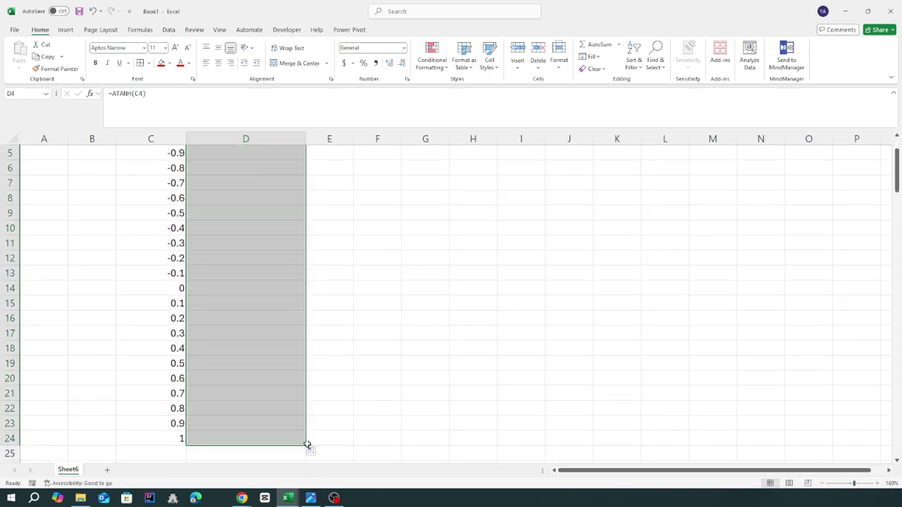
- Review the ATANH results in D4:D24 against the numbers in column C
scroll(337, 251, "down", 1)
scroll(345, 280, "up", 2)
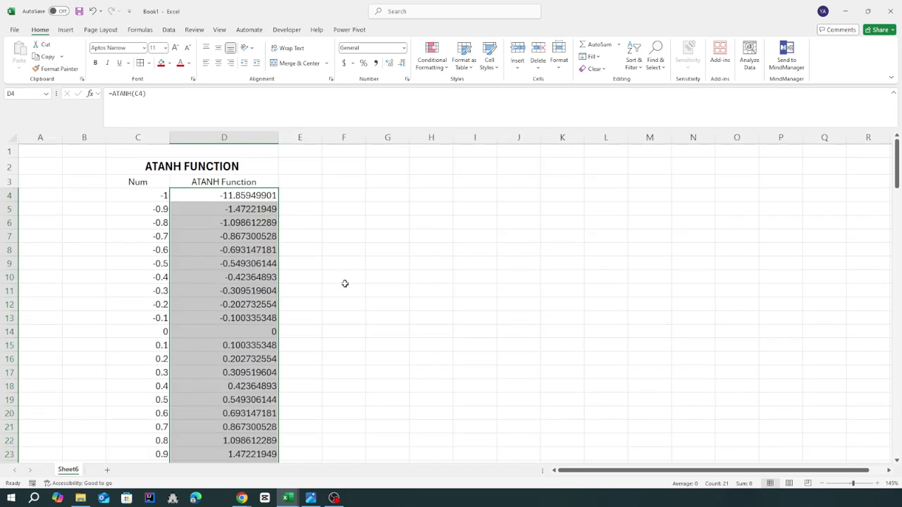
scroll(345, 284, "down", 2)
scroll(340, 286, "up", 2)
left_click(202, 287)
scroll(179, 308, "down", 1)
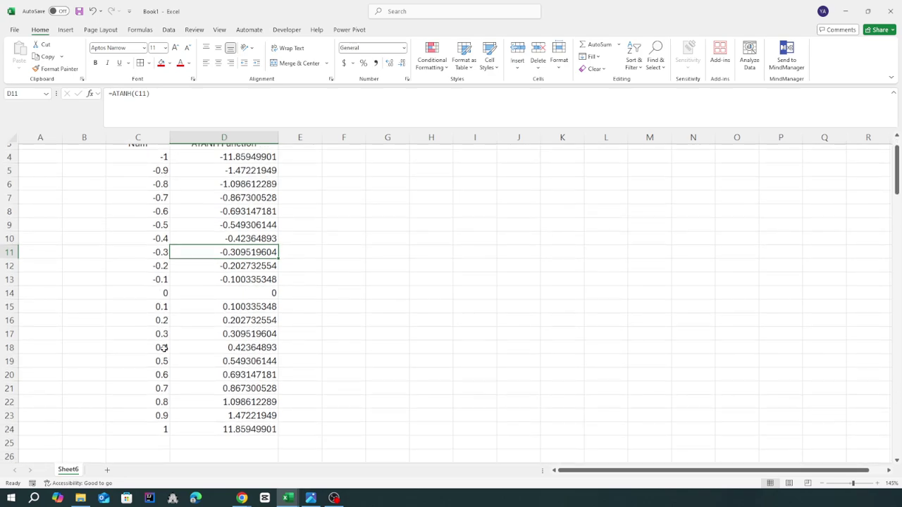
scroll(176, 402, "up", 1)
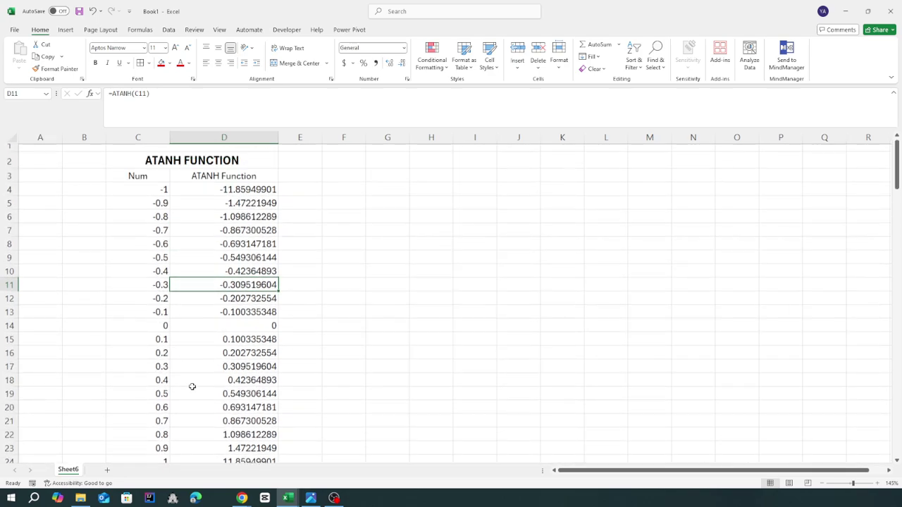
left_click(153, 198)
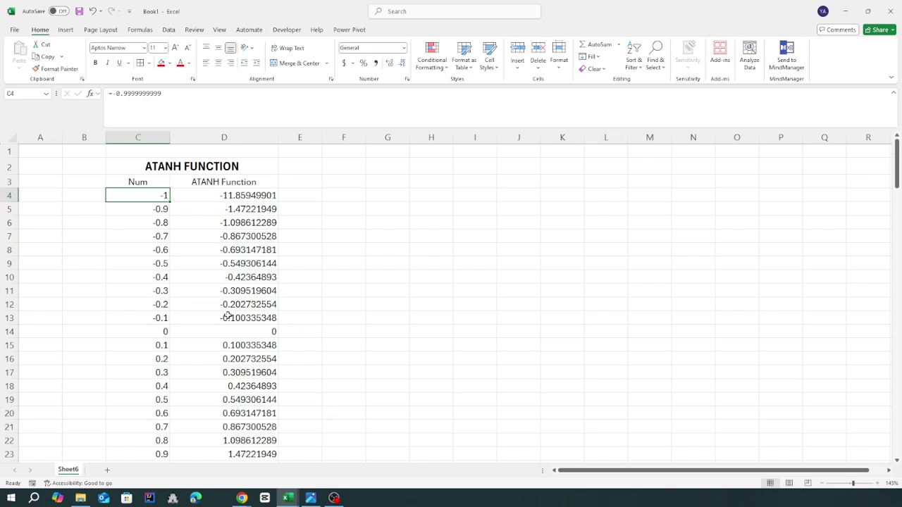
- Insert the recommended scatter chart for C3:D24 and place it beside the table, across columns G to N
scroll(224, 311, "down", 1)
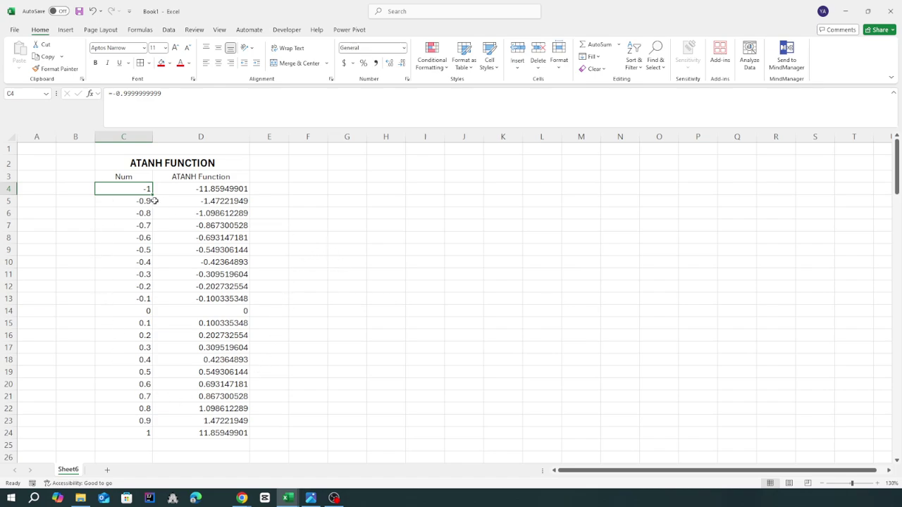
left_click_drag(124, 177, 222, 427)
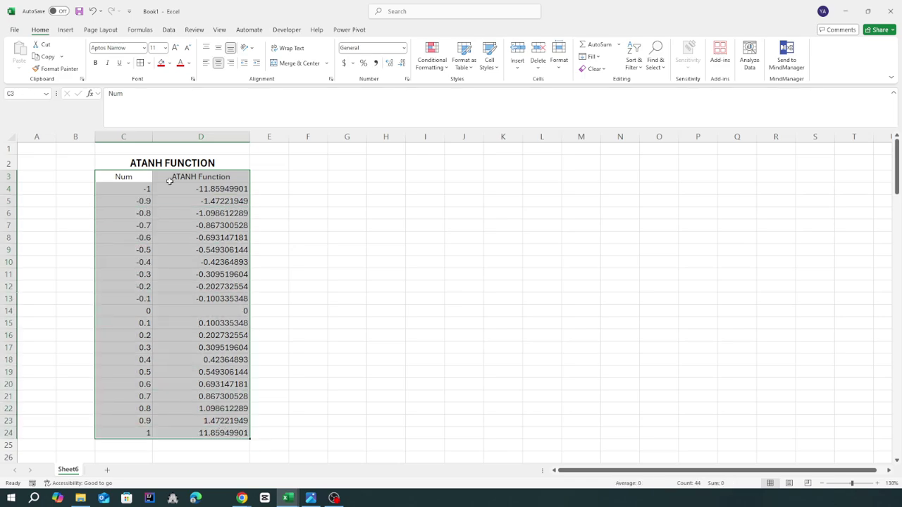
left_click(66, 29)
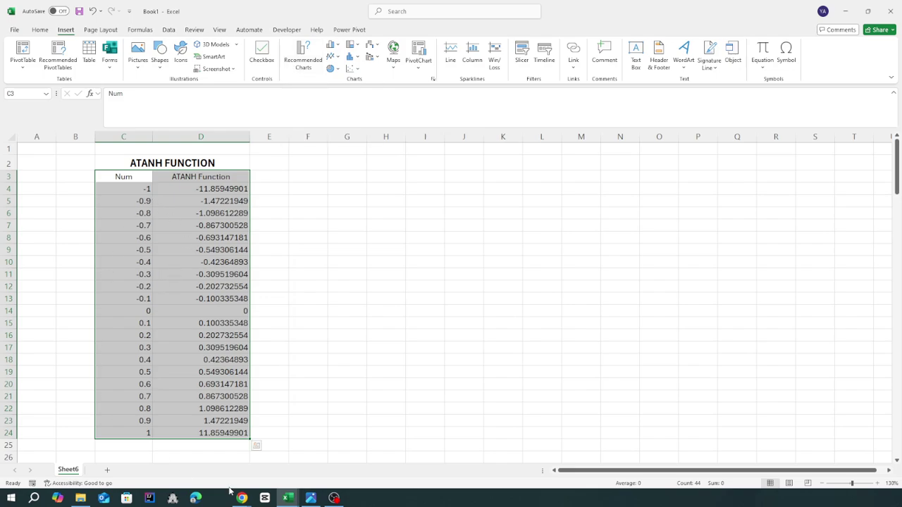
left_click(301, 60)
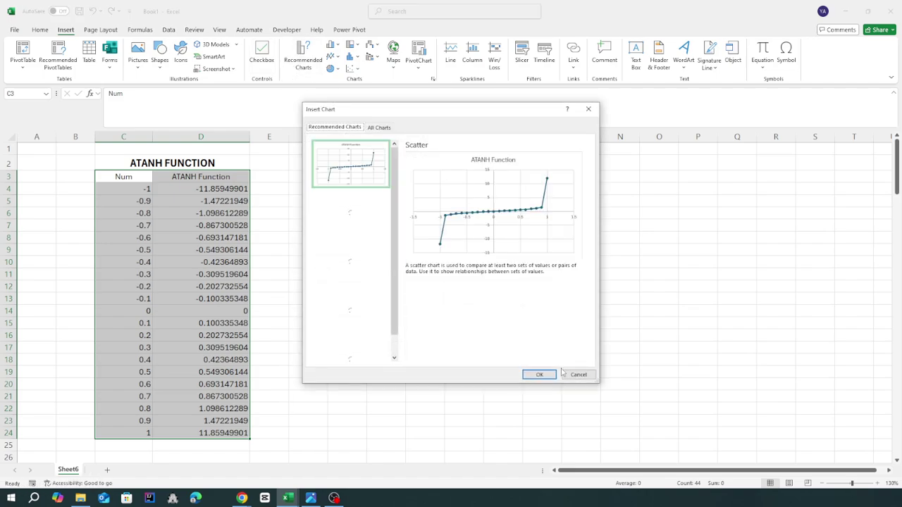
left_click(538, 375)
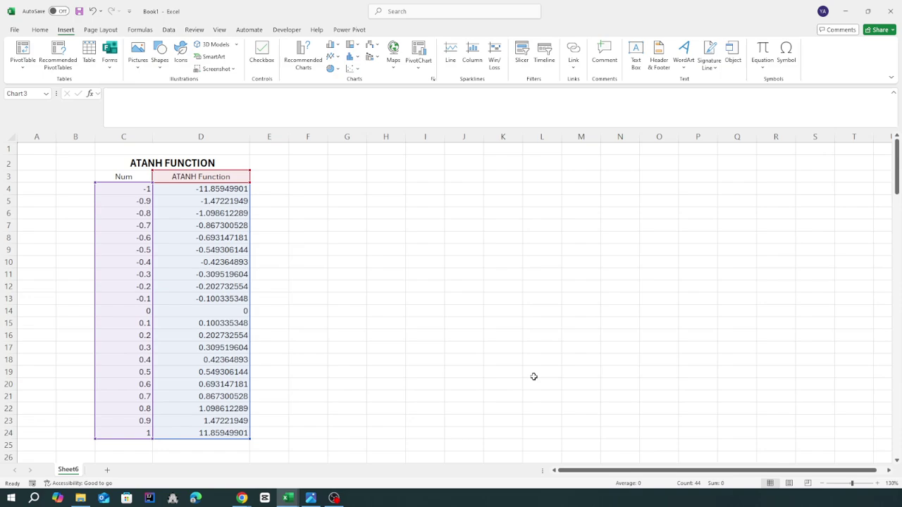
left_click_drag(482, 215, 512, 181)
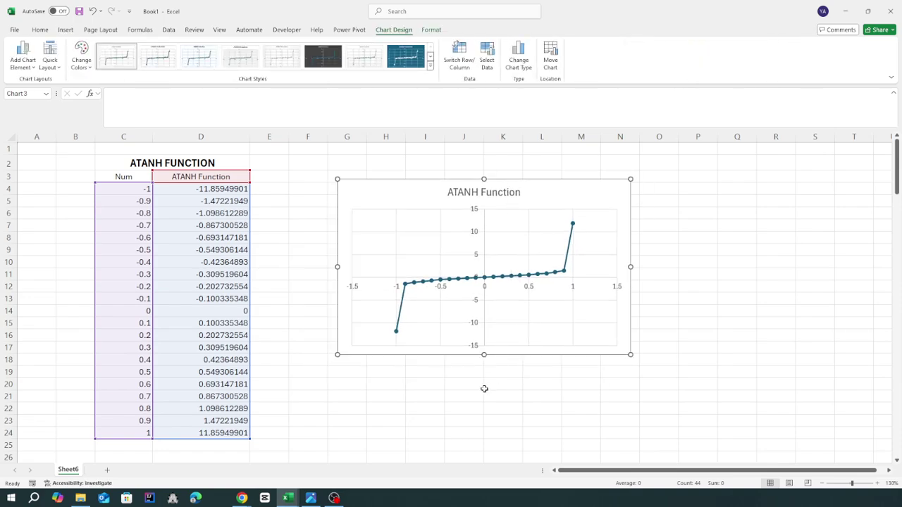
left_click(487, 386)
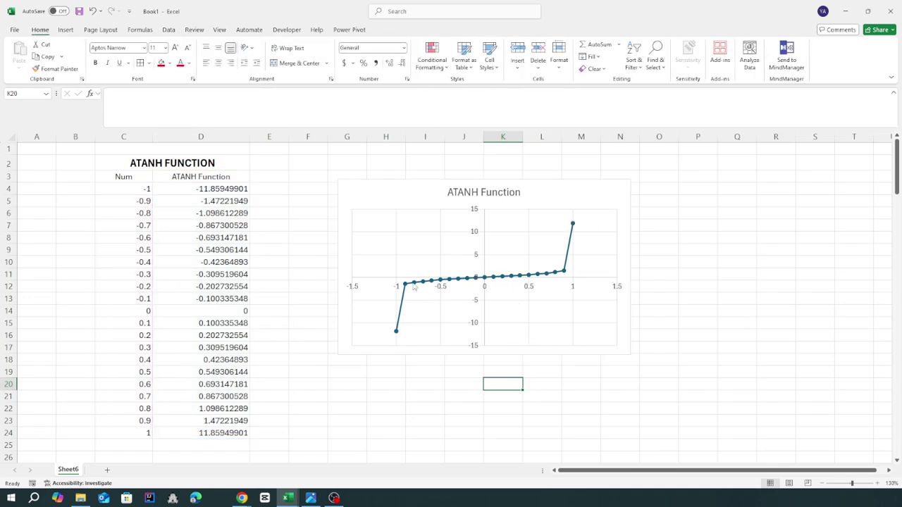
- Append more 9s to the decimals of the value in C4 to bring it closer to -1
mouse_move(396, 336)
left_click(135, 190)
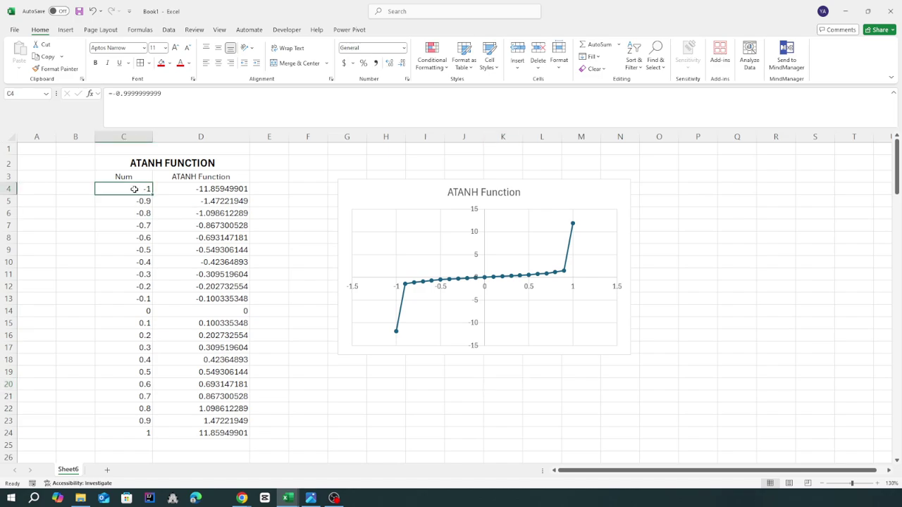
left_click(170, 92)
type("0000")
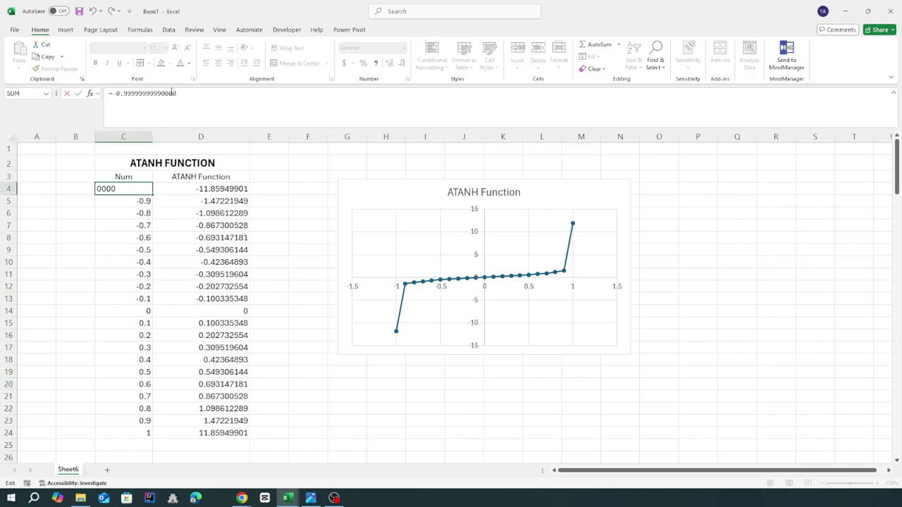
key("BackSpace")
key("BackSpace")
key("BackSpace")
type("0000")
key("BackSpace")
key("BackSpace")
type("99999999999999")
key("Return")
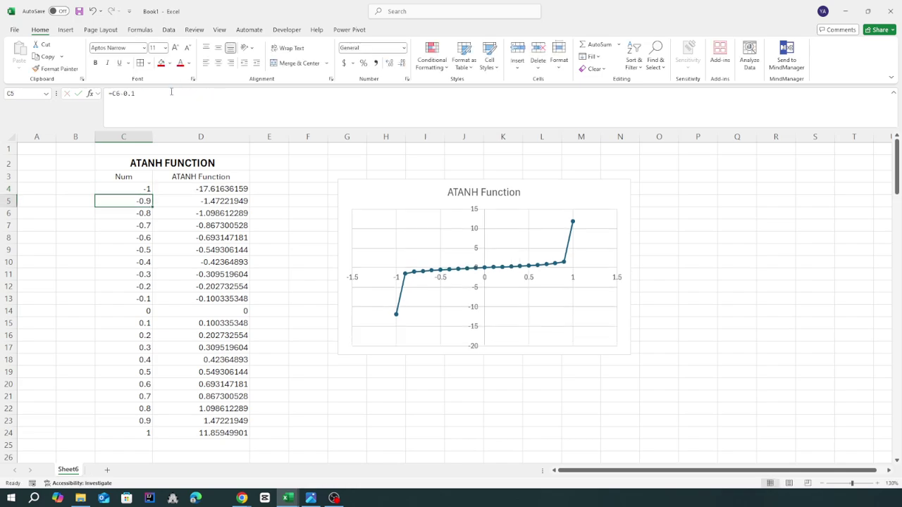
- Try to extend the -0.999… value in C4 with a much longer run of 9s
left_click(188, 191)
left_click(138, 194)
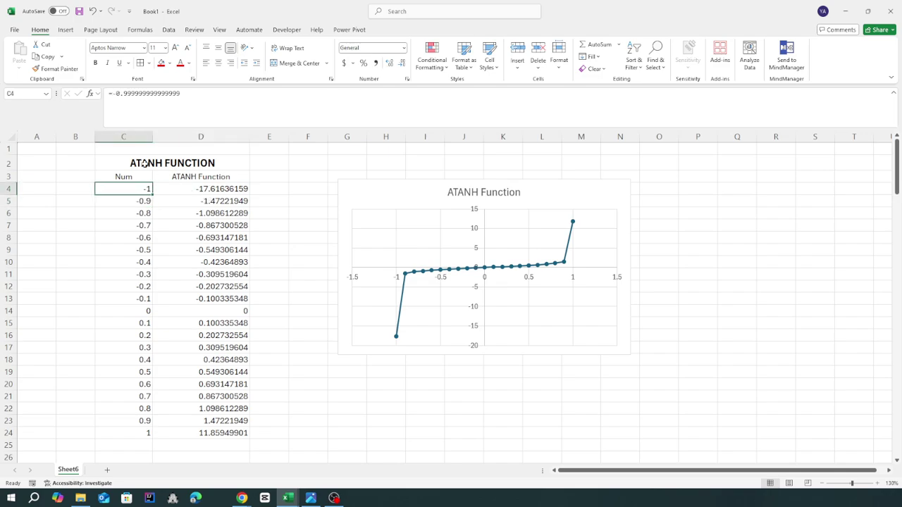
left_click(194, 93)
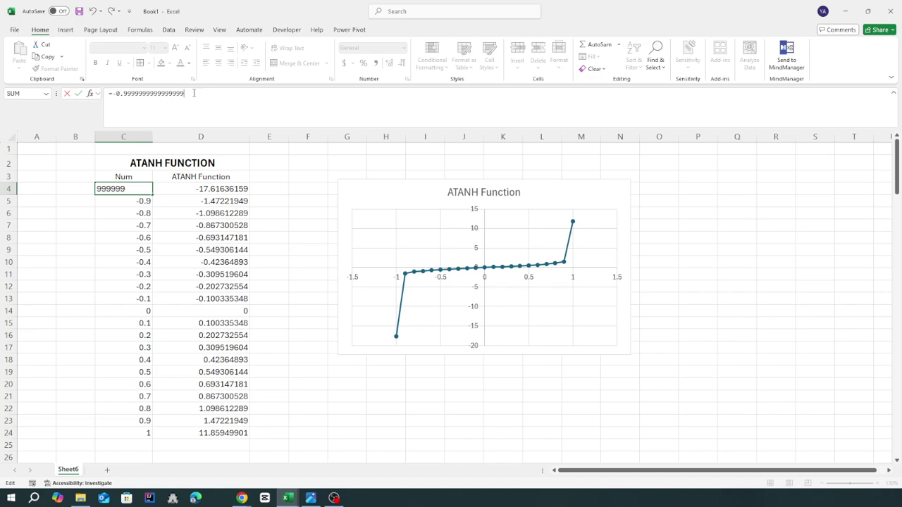
type("9999999999999999999999999999999999999")
key("Return")
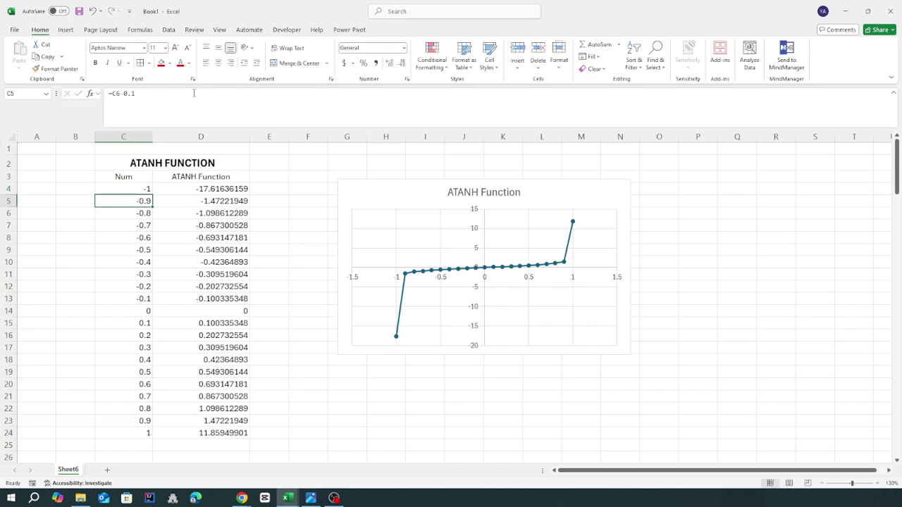
- Compare the ATANH result in D4 with its input in C4 and inspect the decimals stored in C4
left_click(189, 188)
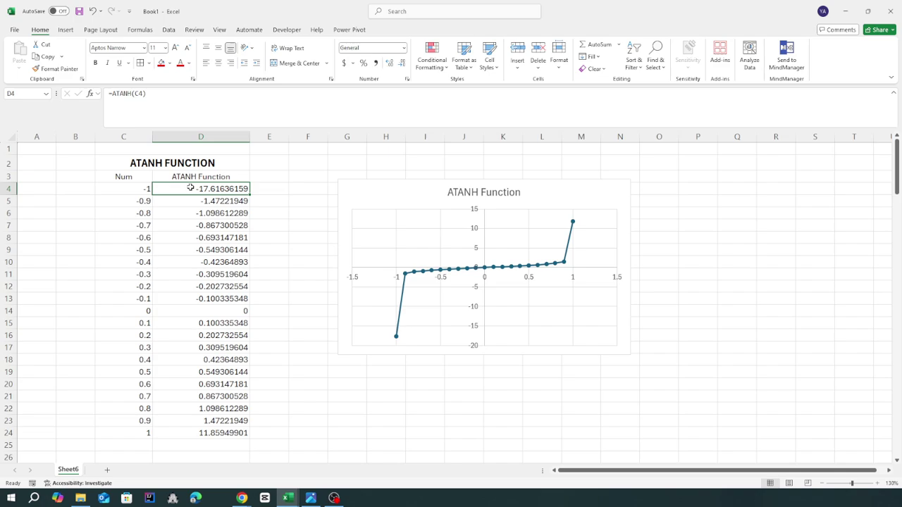
left_click(144, 189)
left_click(198, 187)
left_click(136, 191)
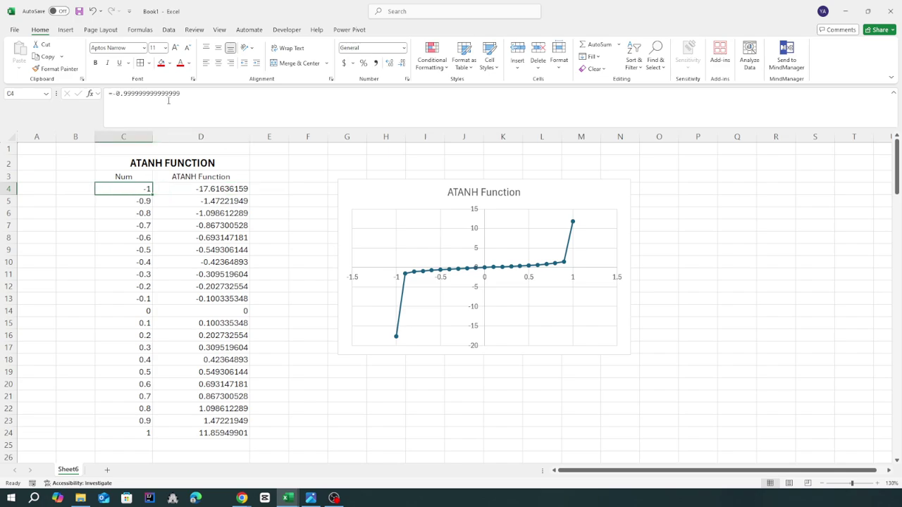
left_click(186, 94)
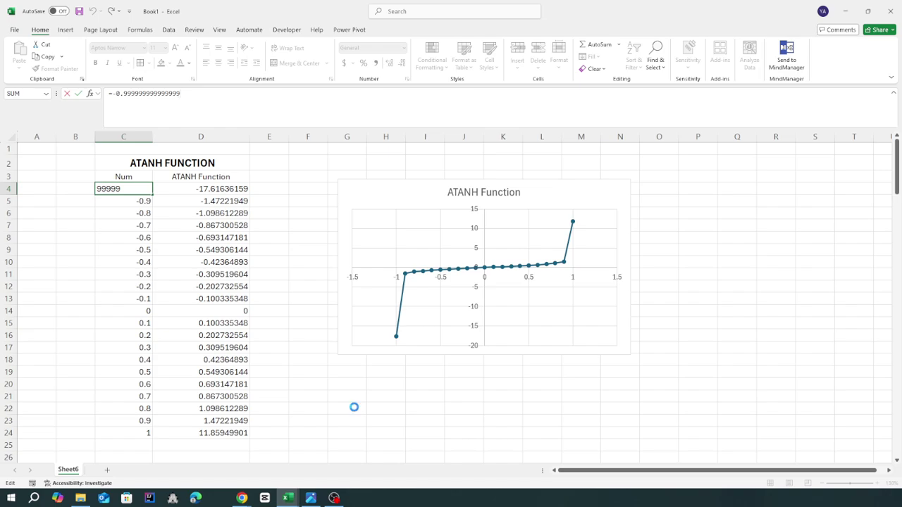
key("Return")
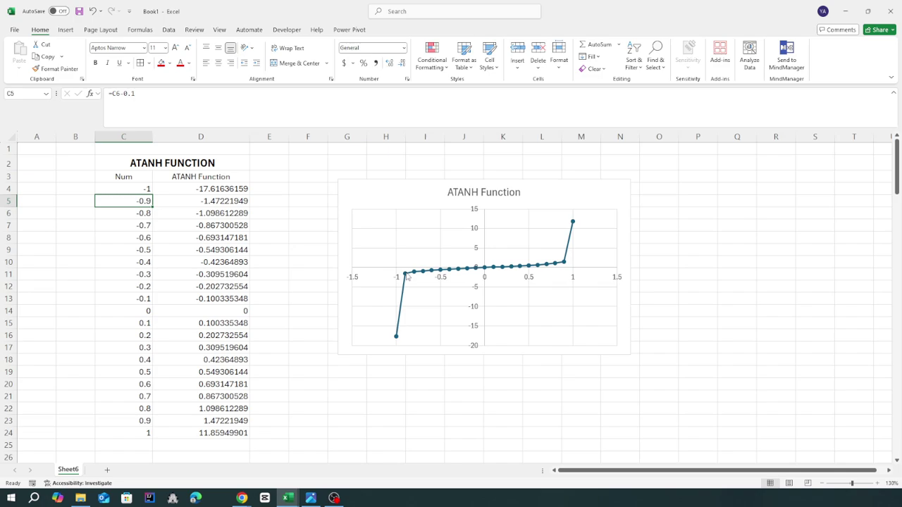
- Clear the table's first and last data pairs, C4:D4 and C24:D24, so the chart plots only -0.9 to 0.9
mouse_move(406, 278)
left_click_drag(115, 188, 221, 191)
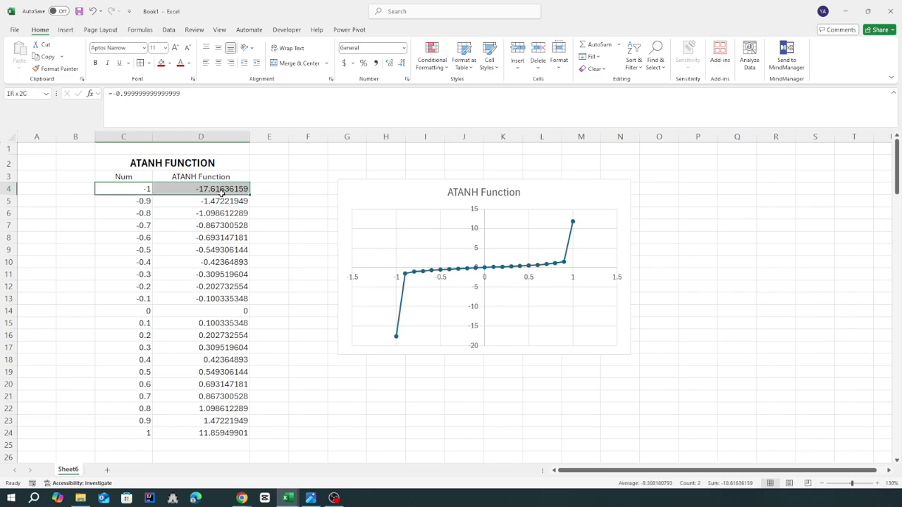
key("Delete")
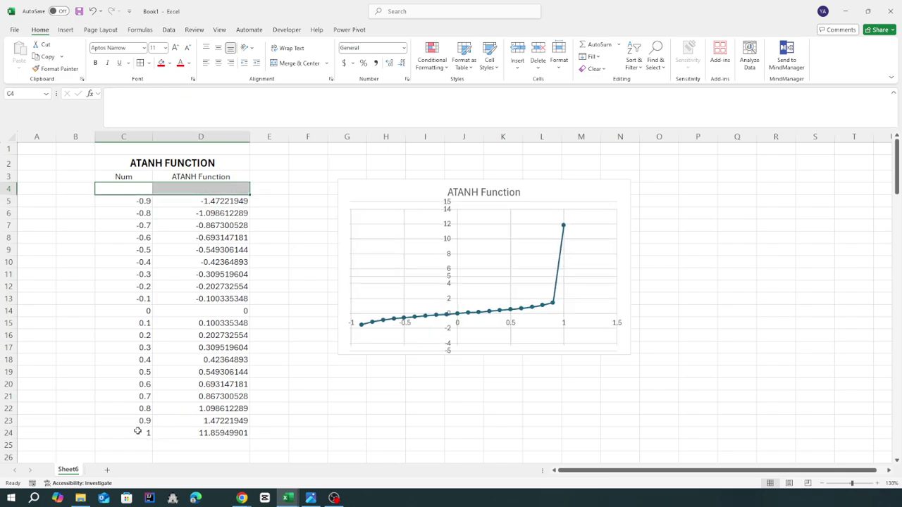
left_click_drag(138, 431, 215, 433)
key("Delete")
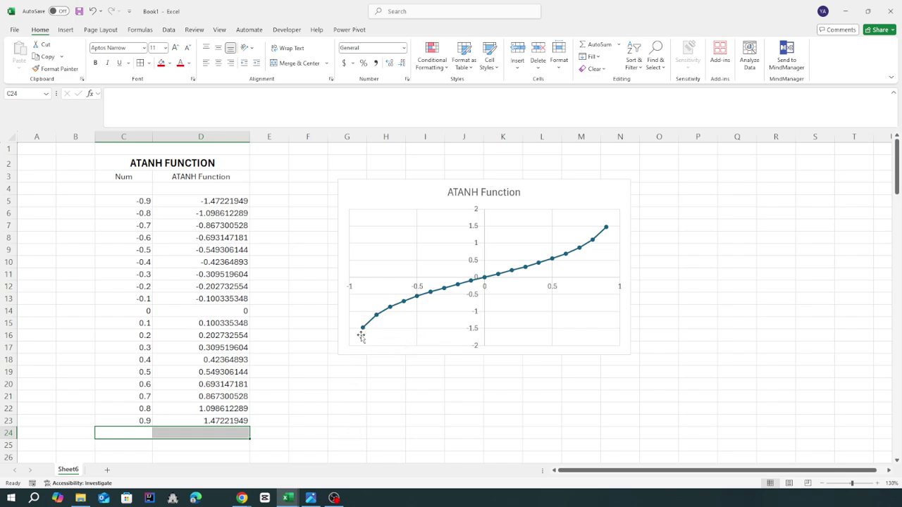
left_click(382, 412)
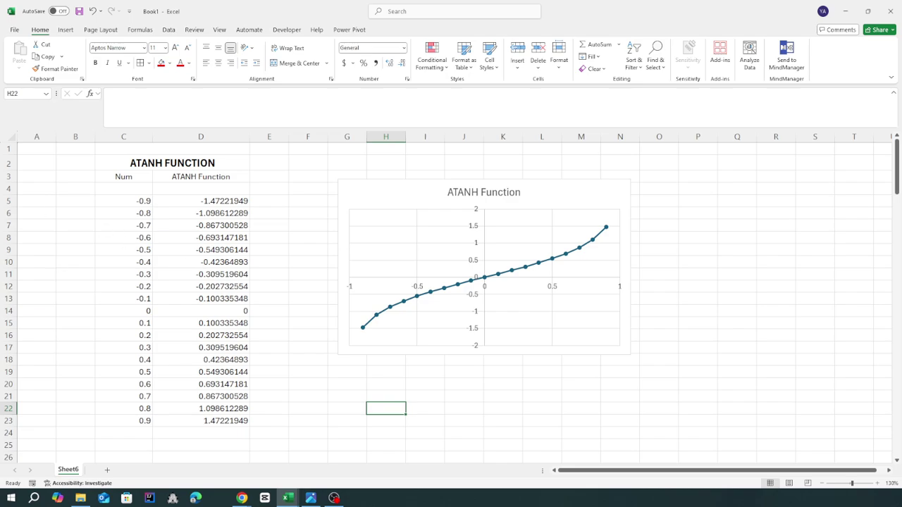
key("alt+Tab")
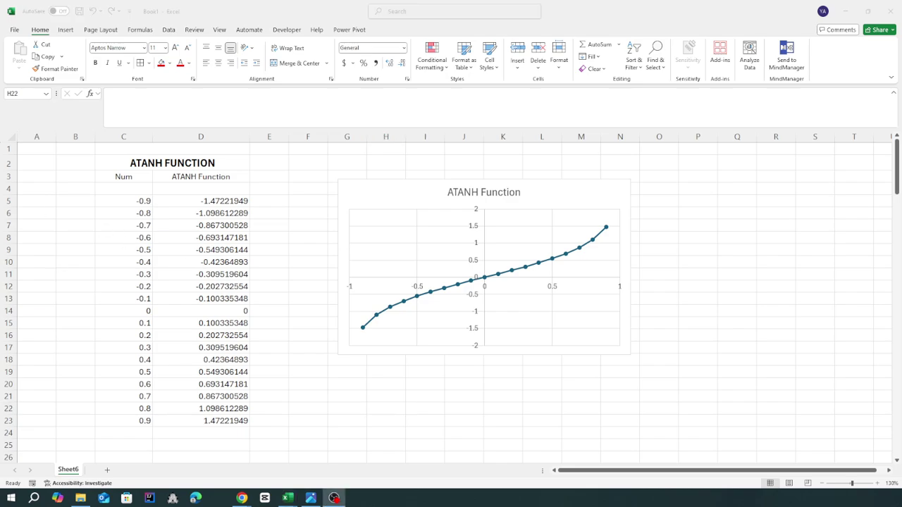